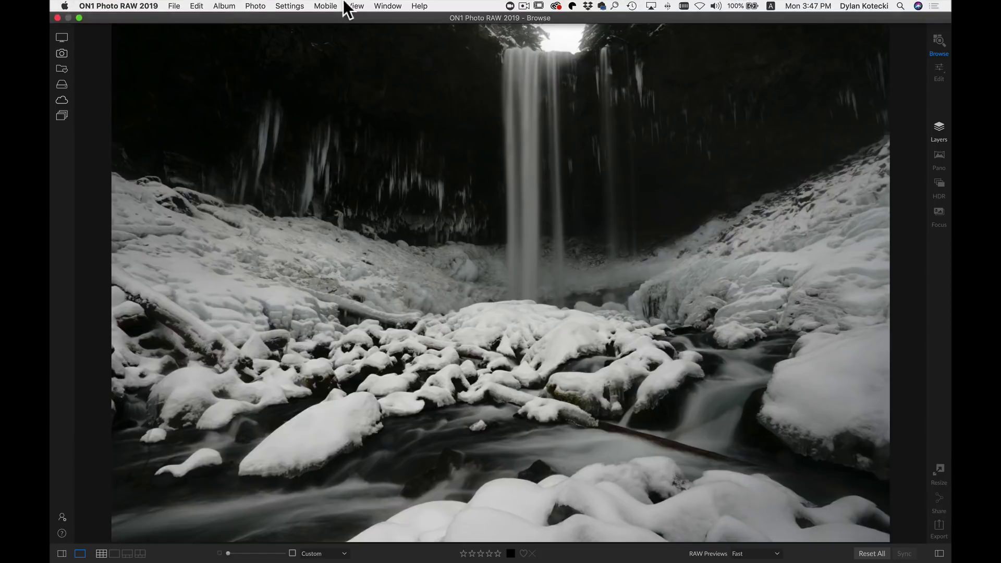
Turn on Dual Mode so the thumbnail grid gets its own window beside the large preview.
{"action": "left_click", "coordinate": [386, 6]}
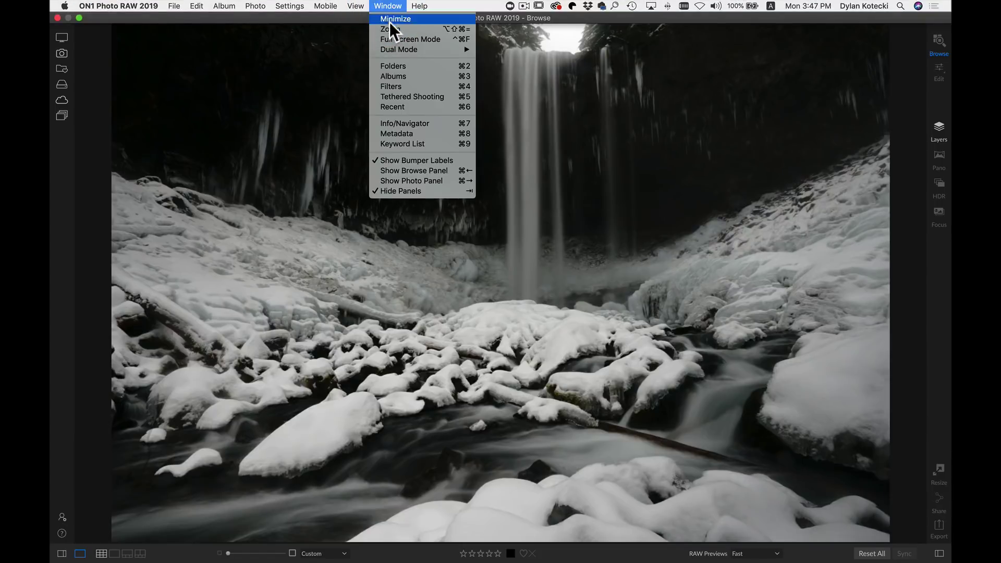
{"action": "mouse_move", "coordinate": [399, 49]}
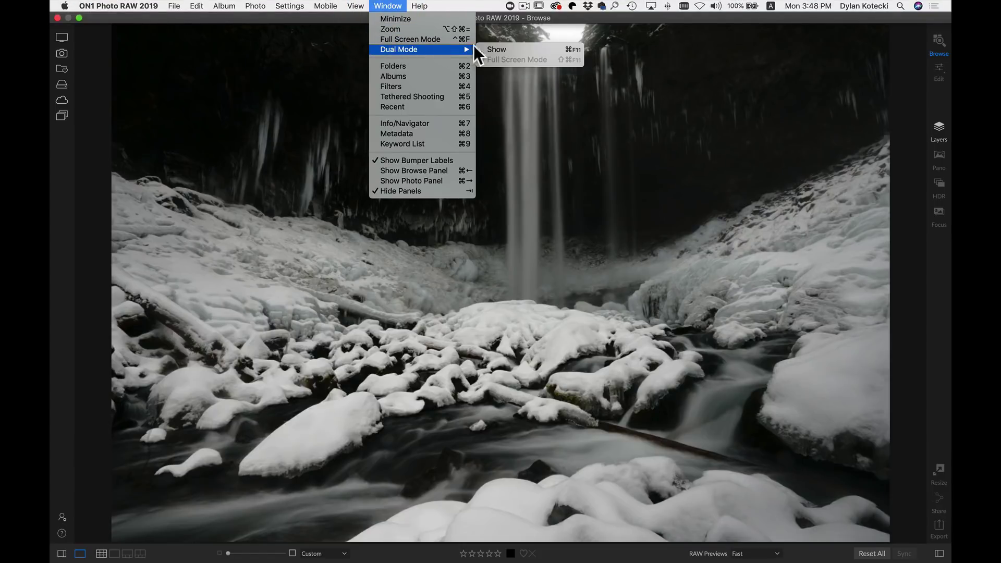
{"action": "left_click", "coordinate": [537, 49]}
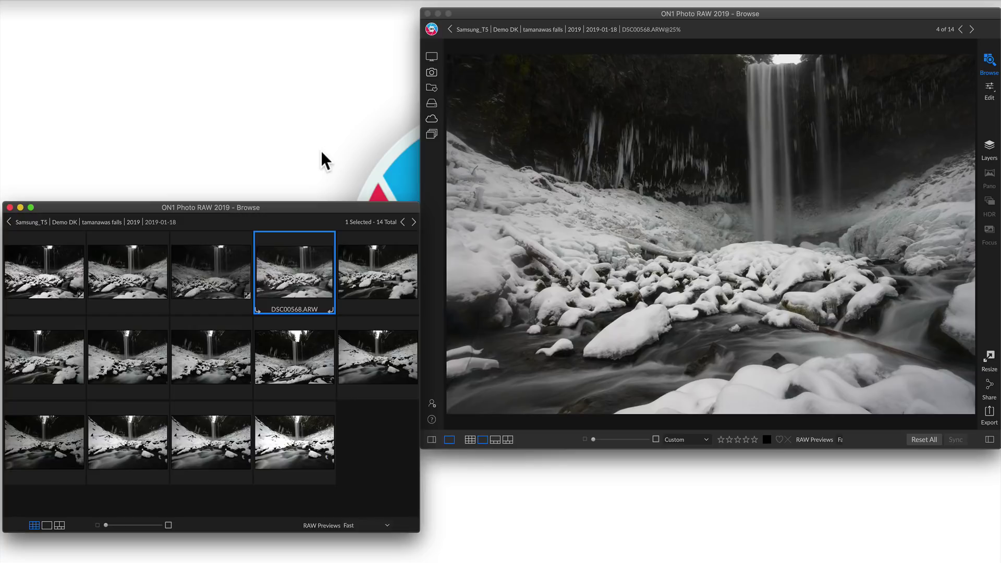
{"action": "mouse_move", "coordinate": [294, 272]}
{"action": "key", "text": "Right"}
{"action": "key", "text": "Right"}
{"action": "key", "text": "Right"}
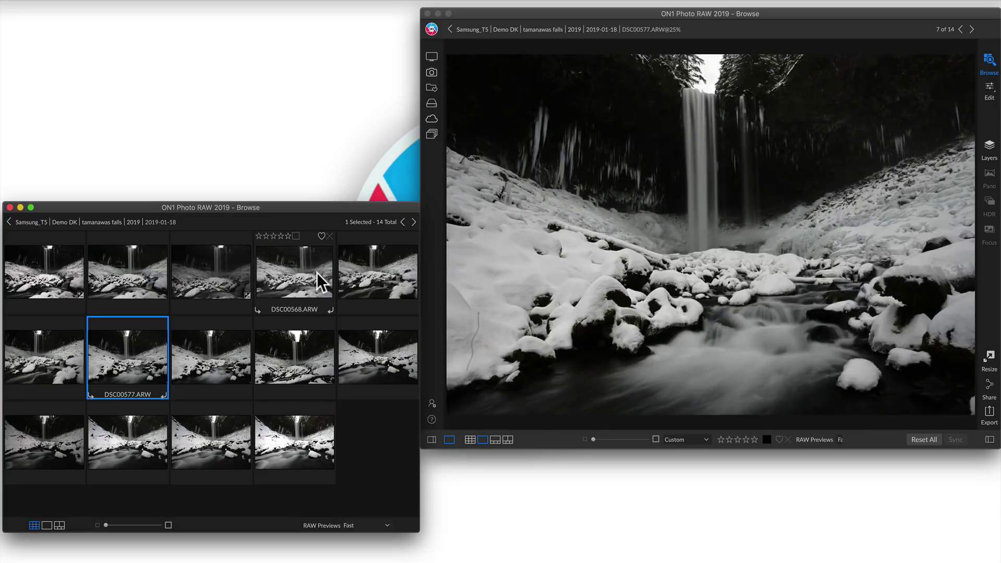
{"action": "key", "text": "Right"}
{"action": "key", "text": "Right"}
{"action": "key", "text": "Up"}
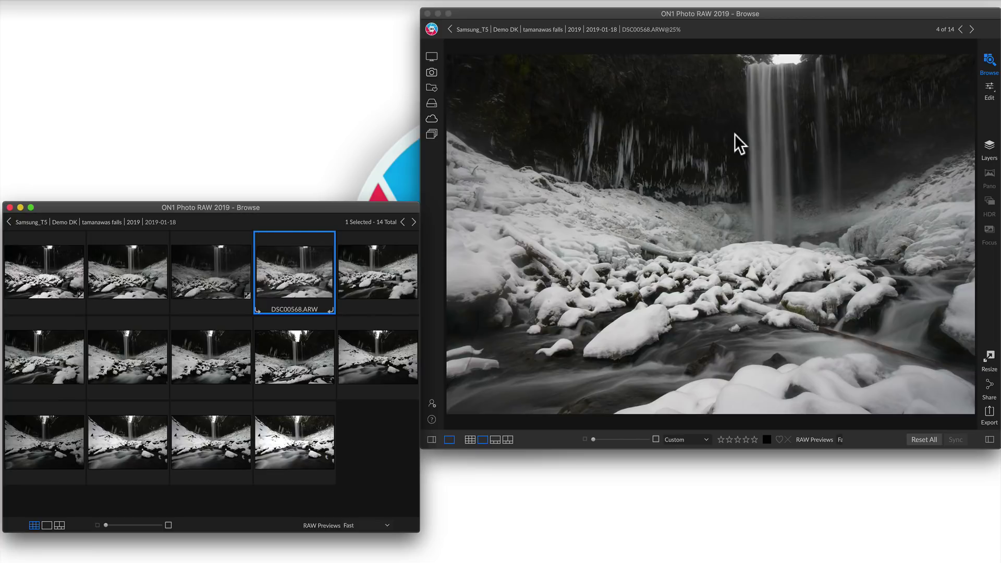
In Edit, give the waterfall photo the ON1 Landscape camera profile and +0.5 exposure.
{"action": "left_click", "coordinate": [990, 90]}
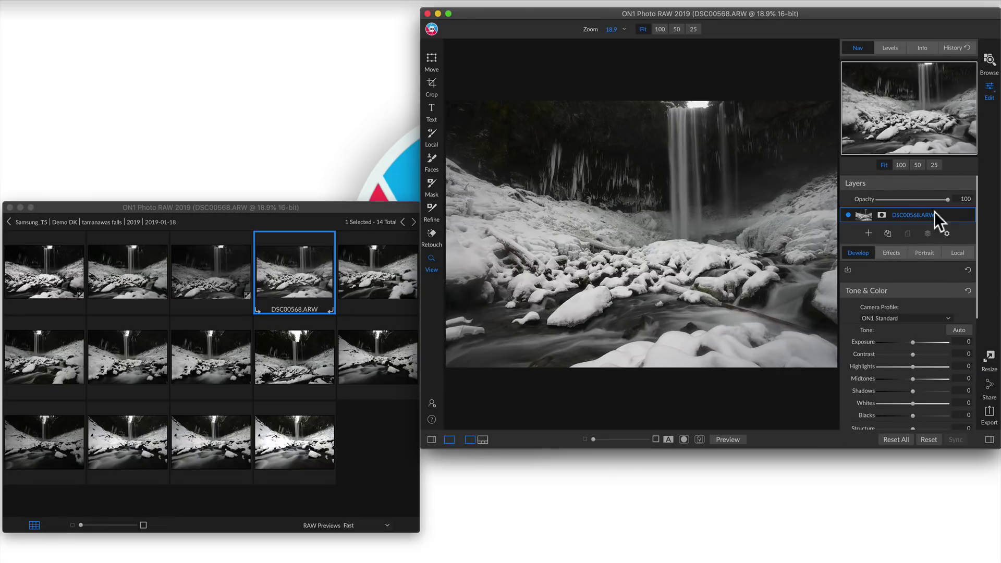
{"action": "left_click", "coordinate": [909, 316]}
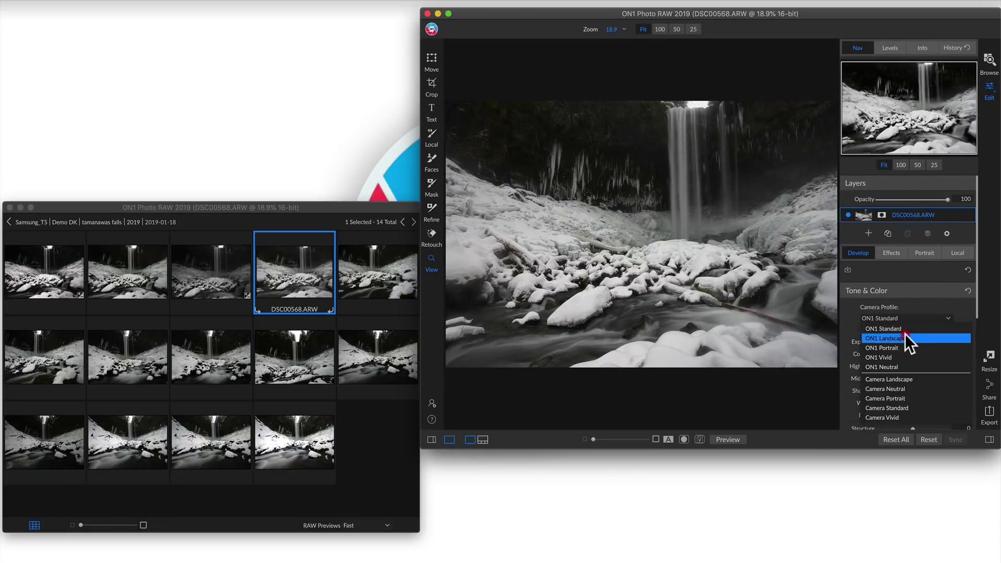
{"action": "left_click", "coordinate": [906, 337]}
{"action": "left_click_drag", "start_coordinate": [912, 342], "coordinate": [917, 353]}
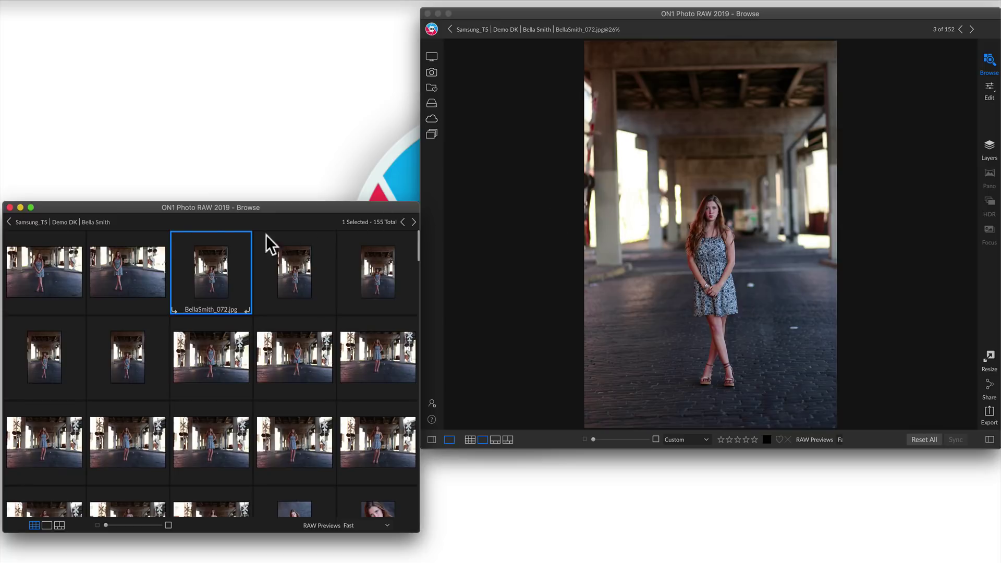
{"action": "mouse_move", "coordinate": [127, 344]}
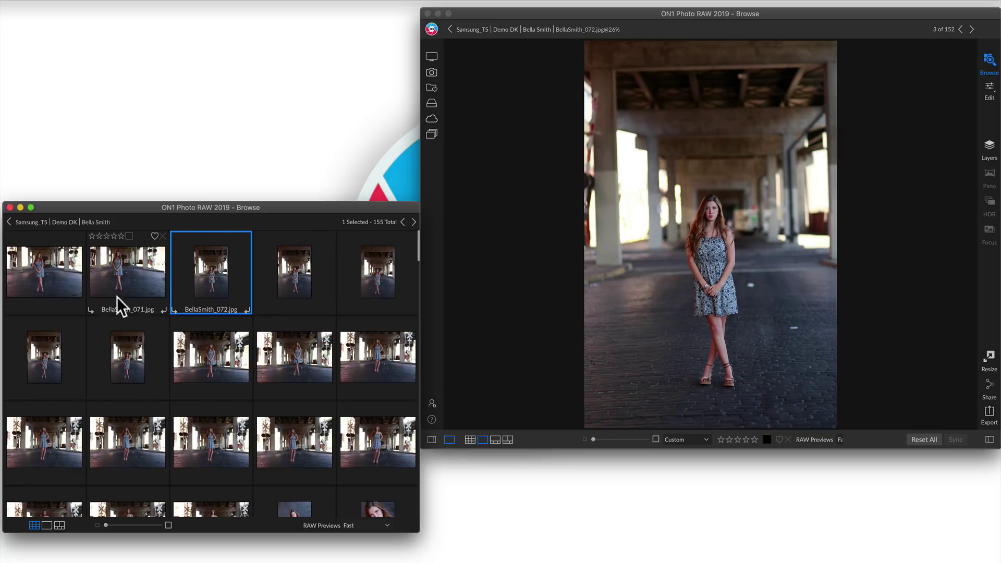
{"action": "mouse_move", "coordinate": [211, 261]}
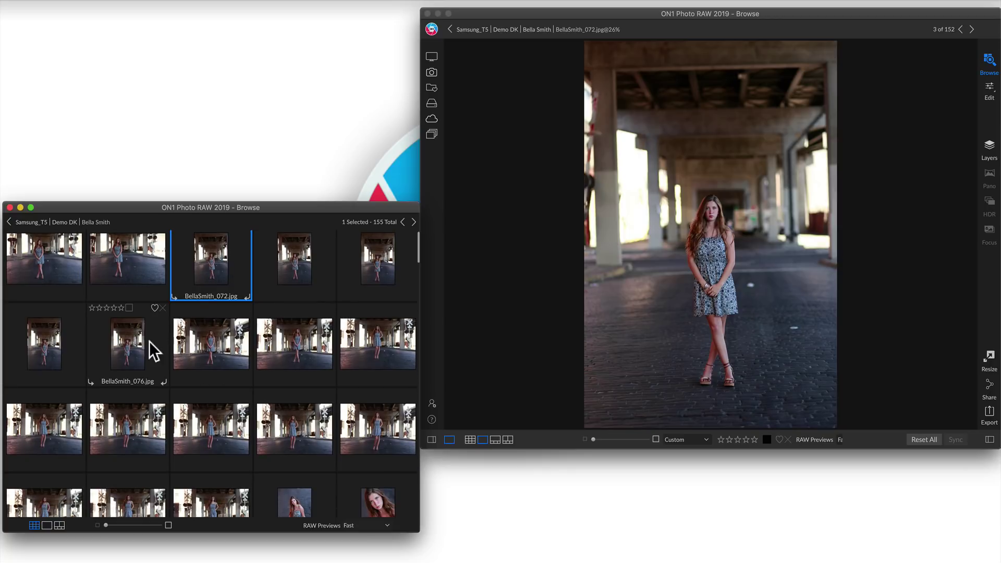
Compare portraits through 076 side by side, zoomed to 50% and panned to the faces.
{"action": "left_click", "coordinate": [113, 344], "text": "shift"}
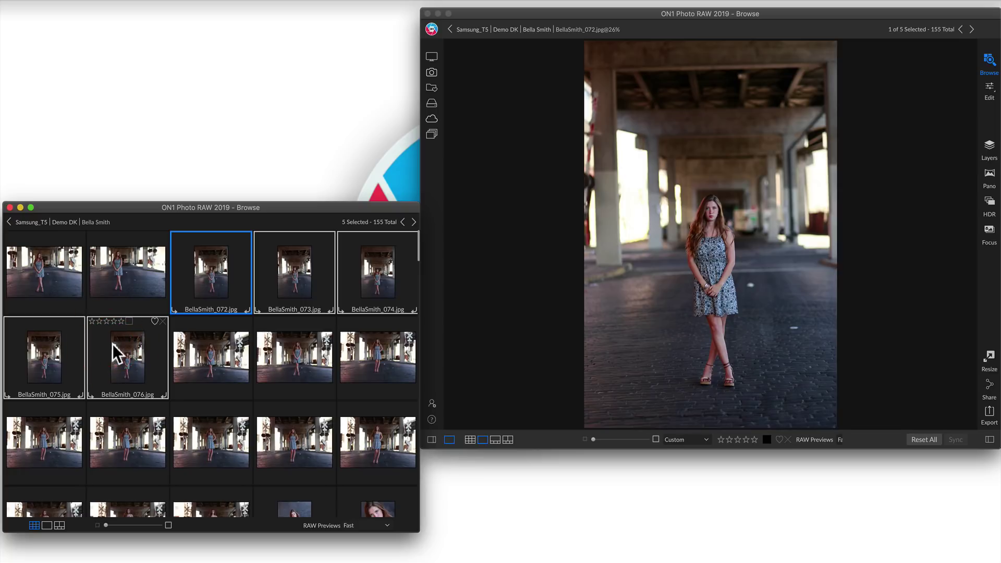
{"action": "left_click", "coordinate": [507, 440]}
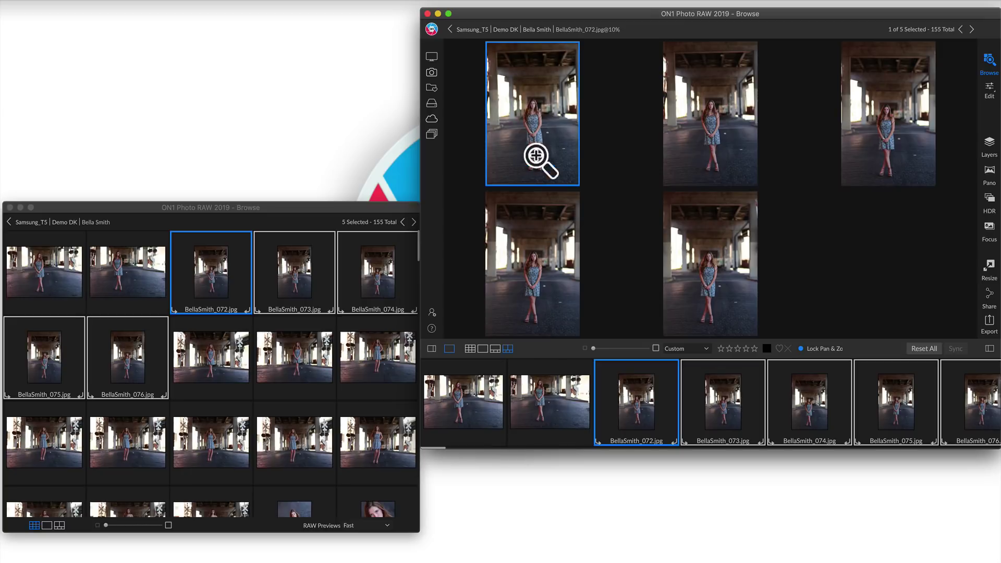
{"action": "left_click", "coordinate": [530, 89]}
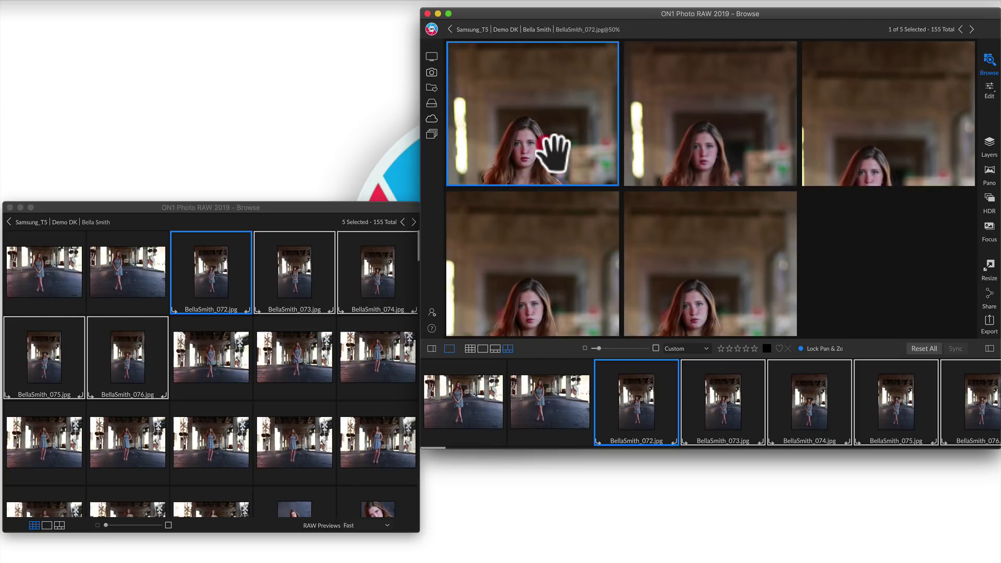
{"action": "left_click_drag", "start_coordinate": [555, 152], "coordinate": [546, 108]}
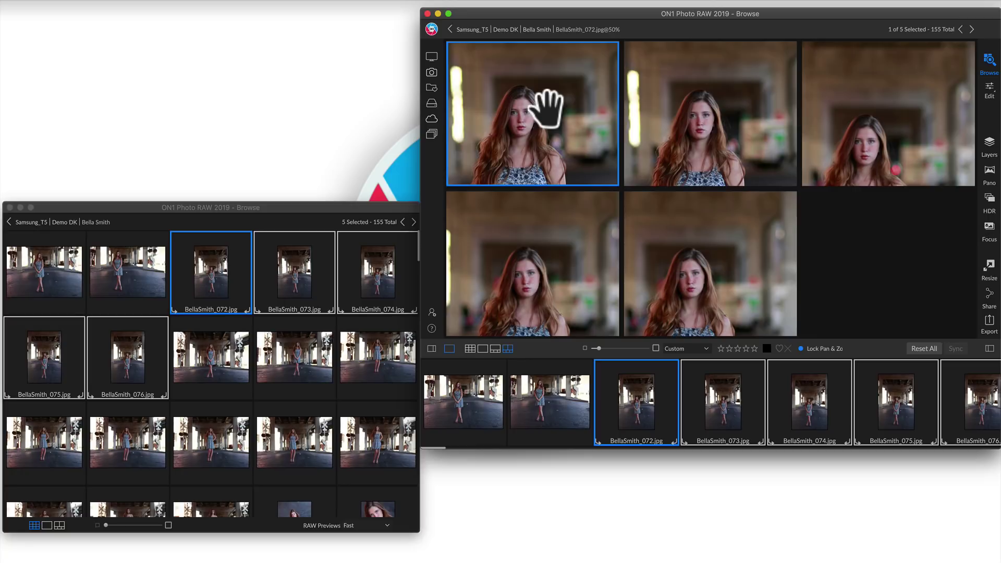
Drop photos 074, 075 and 076 from the comparison, then zoom back to fit.
{"action": "key", "text": "Right"}
{"action": "key", "text": "Right"}
{"action": "key", "text": "slash"}
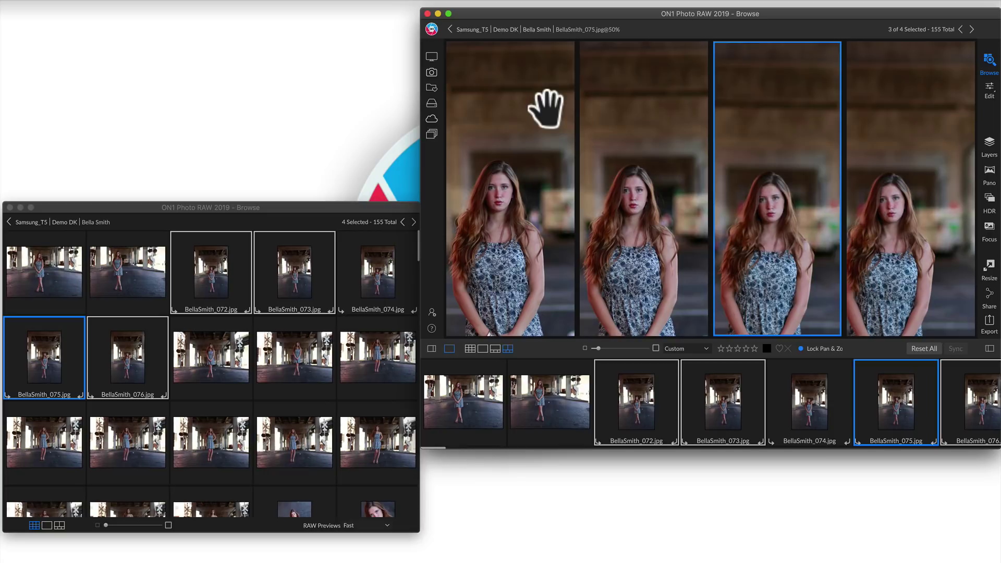
{"action": "key", "text": "slash"}
{"action": "key", "text": "slash"}
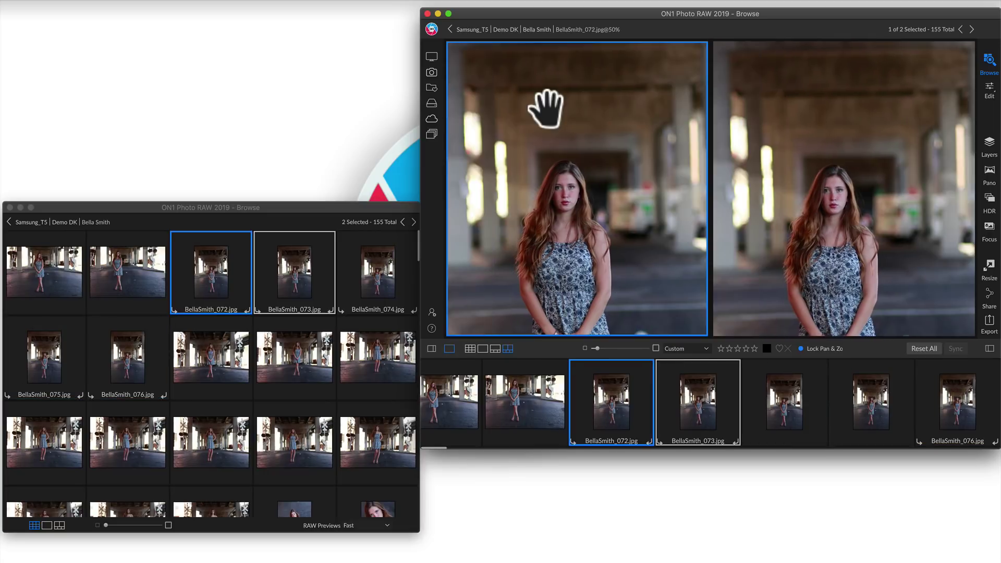
{"action": "key", "text": "slash"}
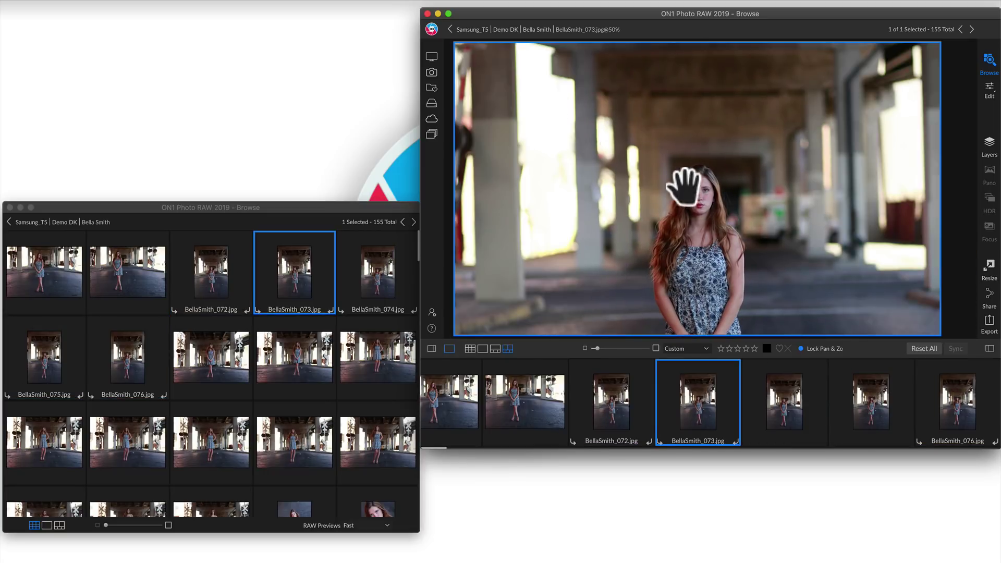
{"action": "left_click", "coordinate": [682, 183]}
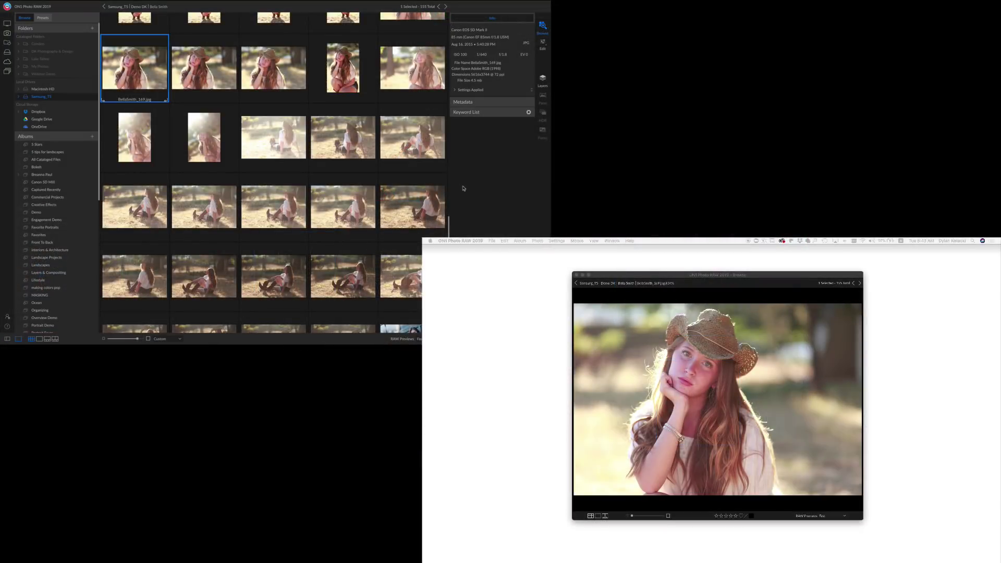
Select portrait 171 and show it in Dual Mode's Full Screen Mode.
{"action": "key", "text": "Right"}
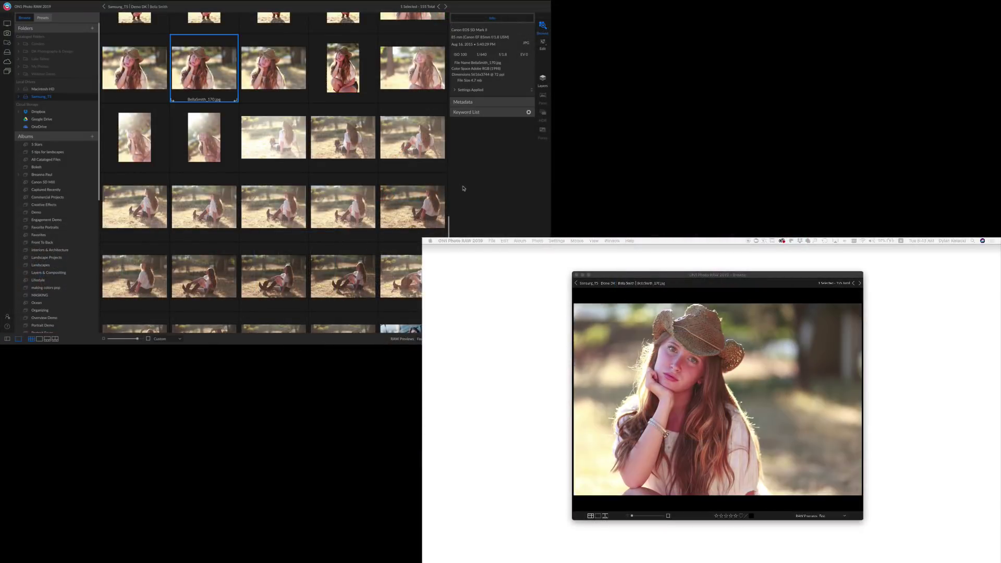
{"action": "key", "text": "Right"}
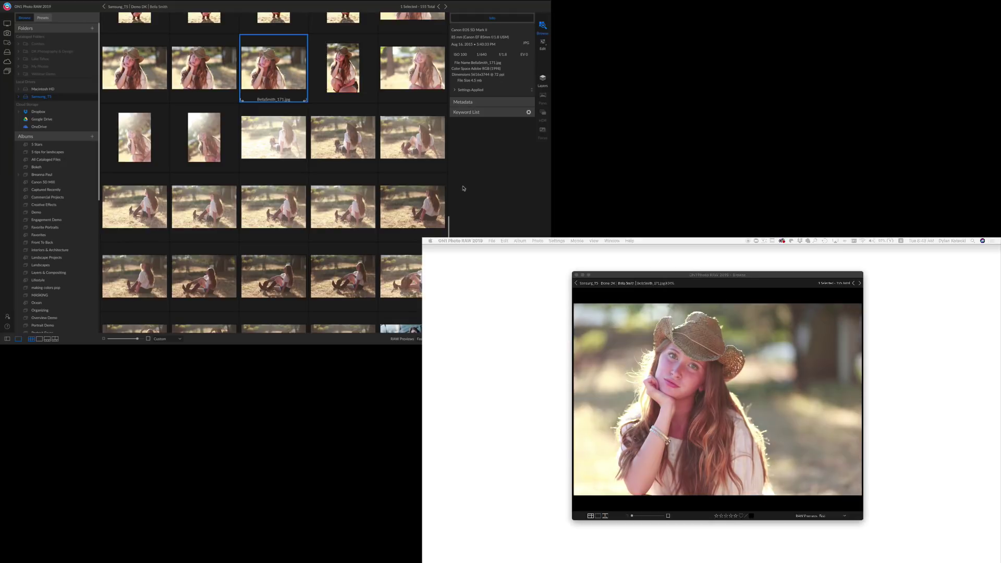
{"action": "mouse_move", "coordinate": [215, 2]}
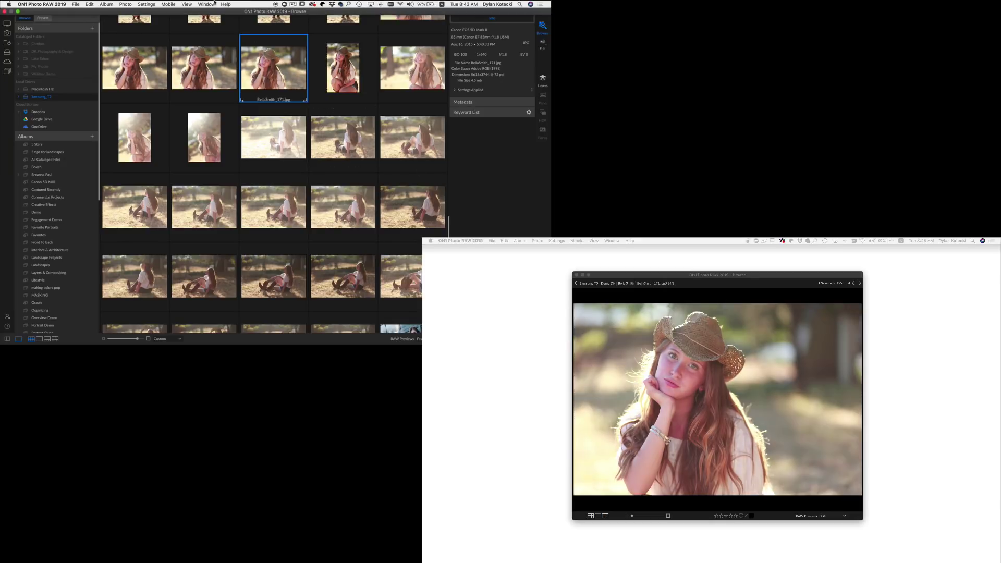
{"action": "left_click", "coordinate": [207, 4]}
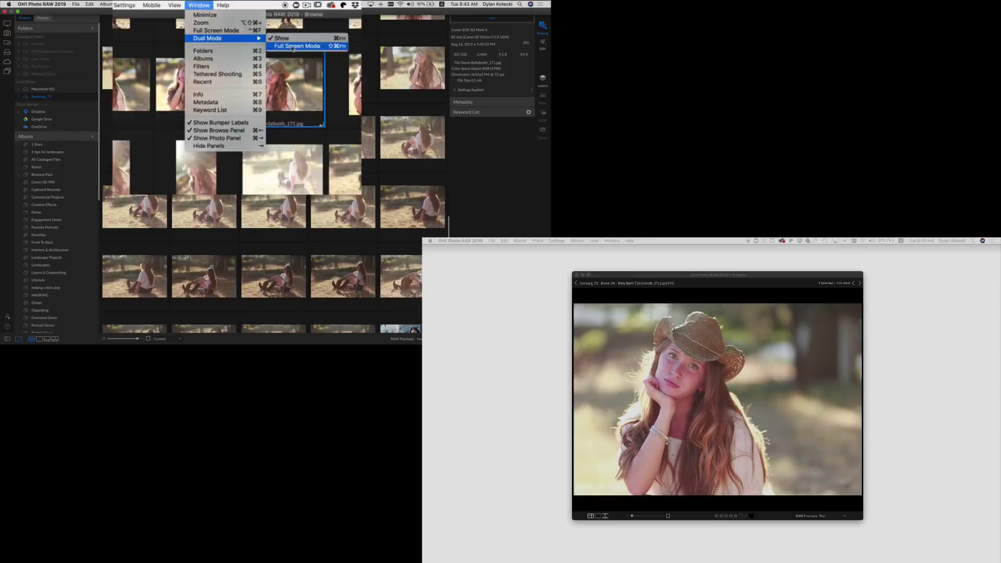
{"action": "left_click", "coordinate": [330, 78]}
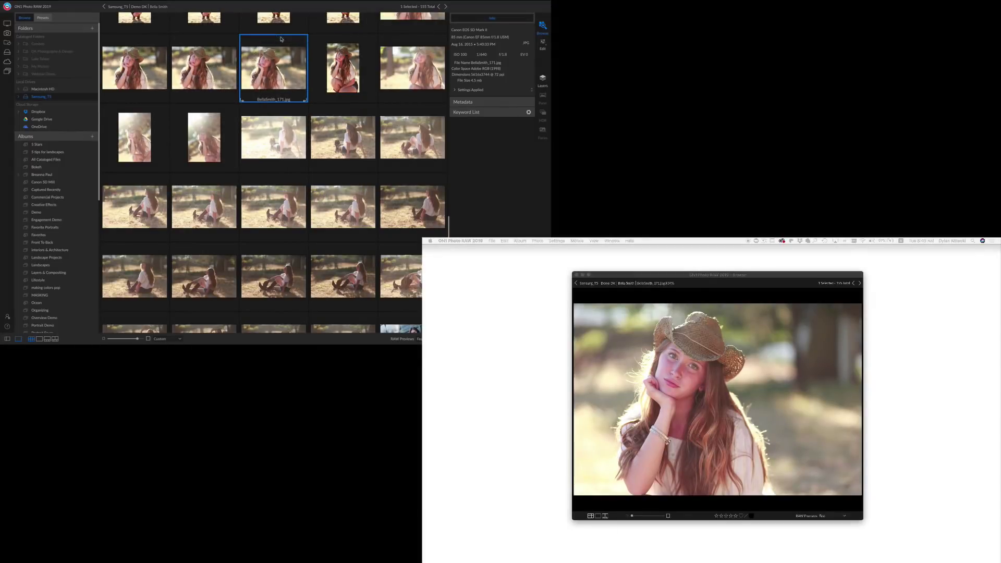